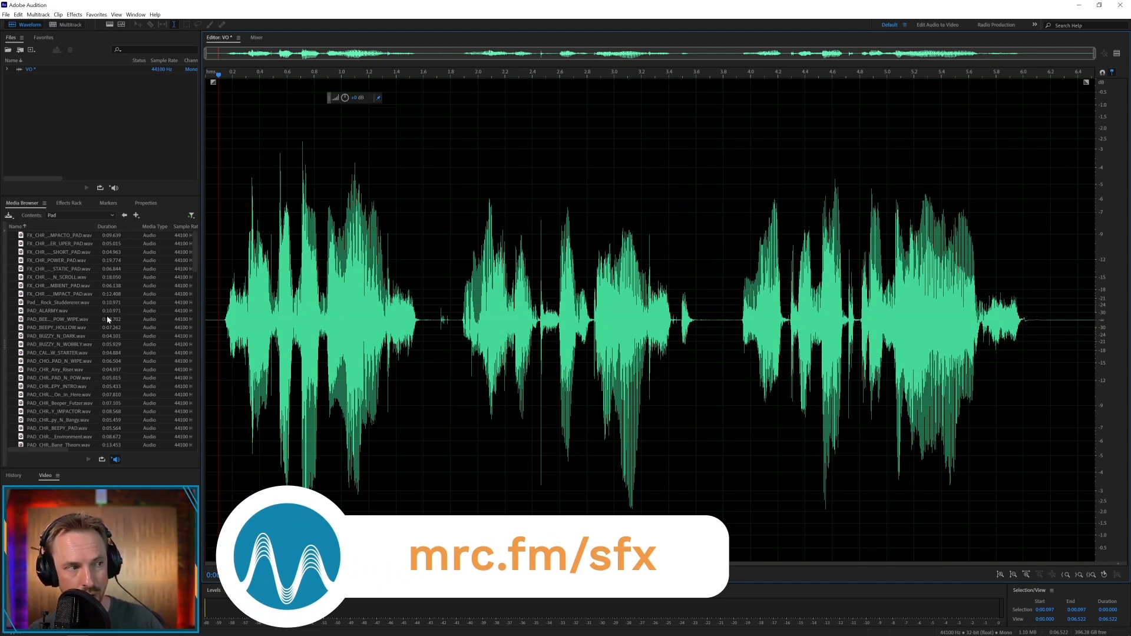
Preview the FX_AC_TECHY_TIME.wav and FX_AC_TECHY_BREAKER.wav sounds in the Beep folder of the sound effects library
click(125, 216)
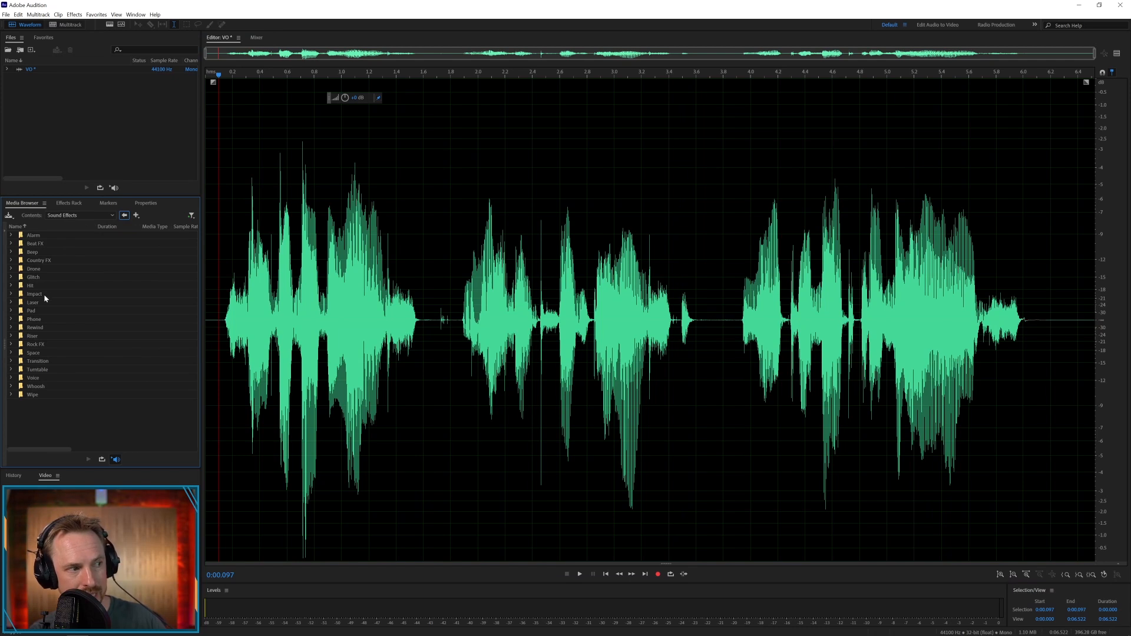
double_click(33, 311)
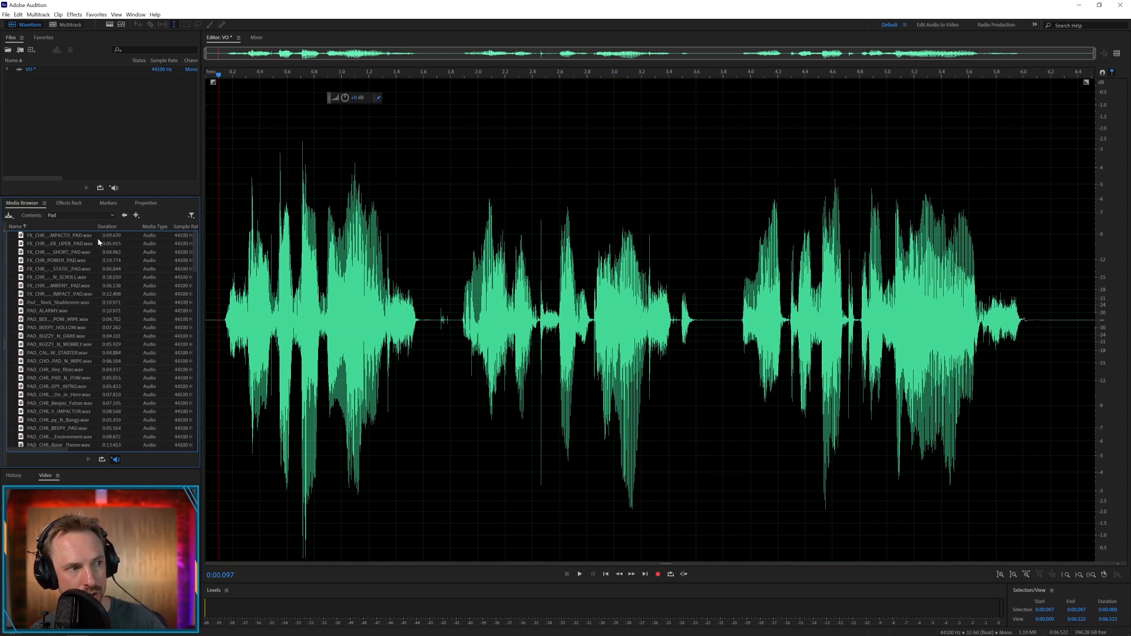
click(124, 216)
double_click(35, 255)
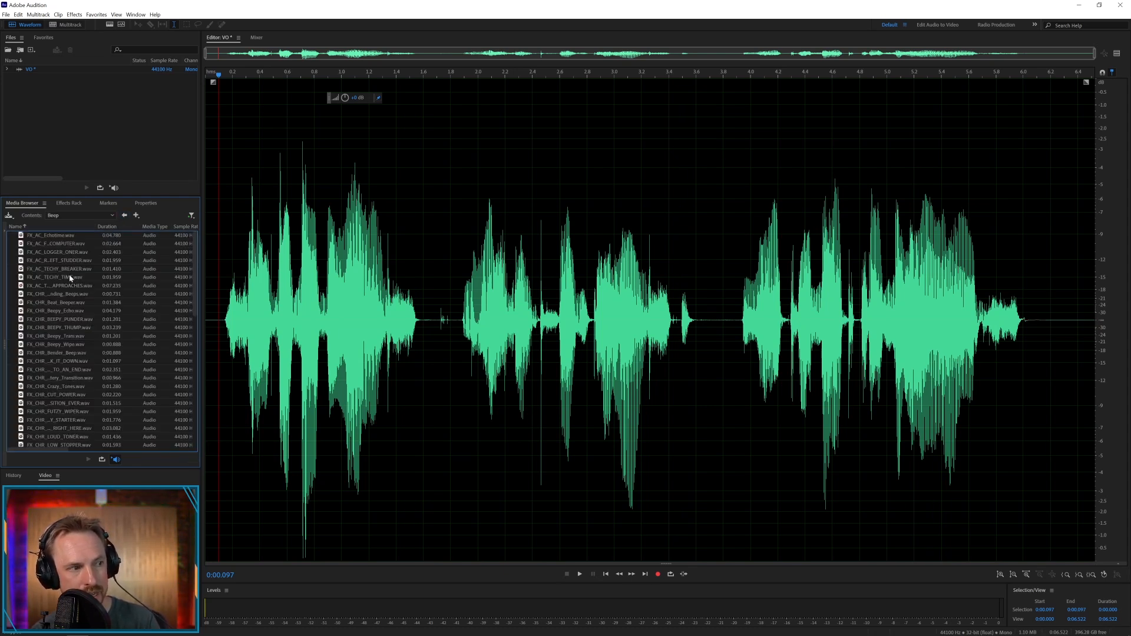
click(69, 277)
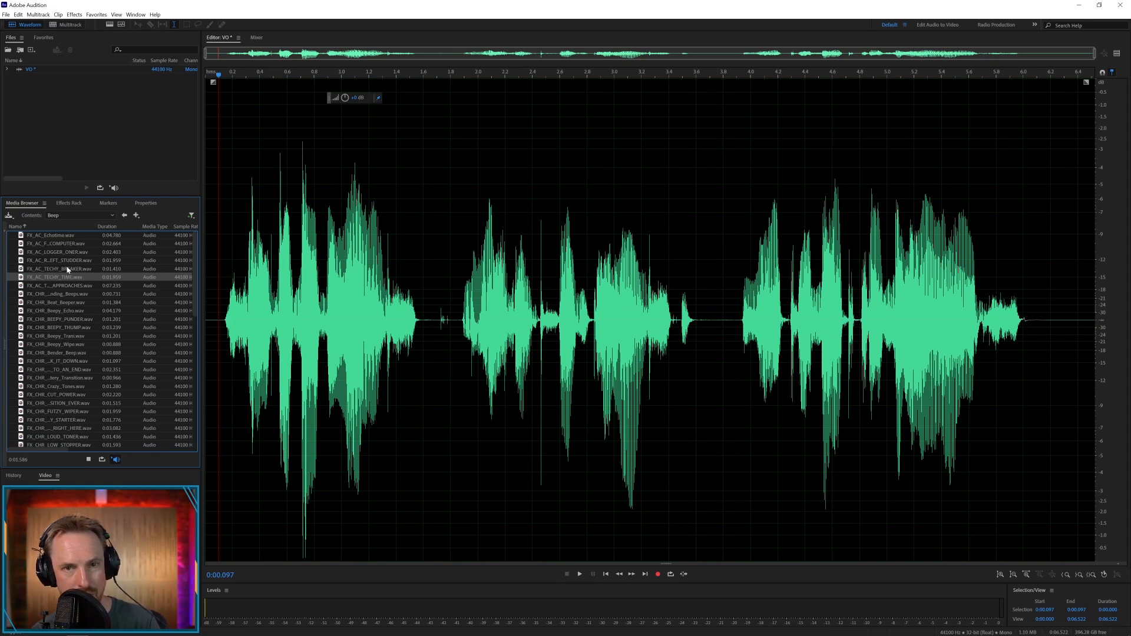
click(68, 270)
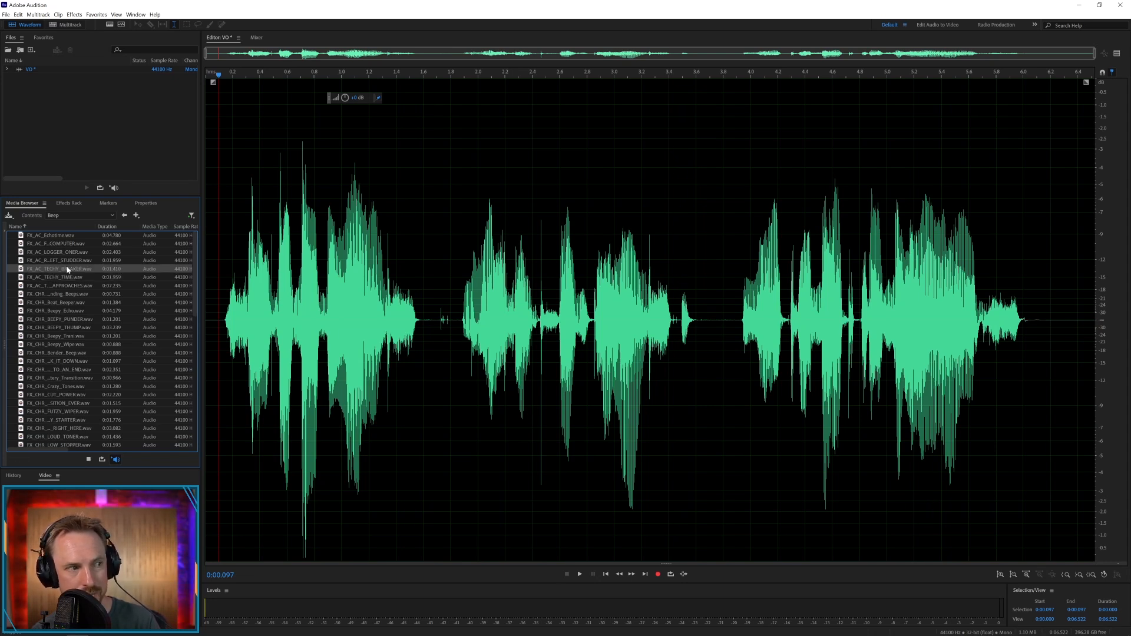
Preview several sounds in the Pad folder, including FX_CHR_POWER_PAD.wav and PAD_BEEPY_HOLLOW.wav
click(124, 215)
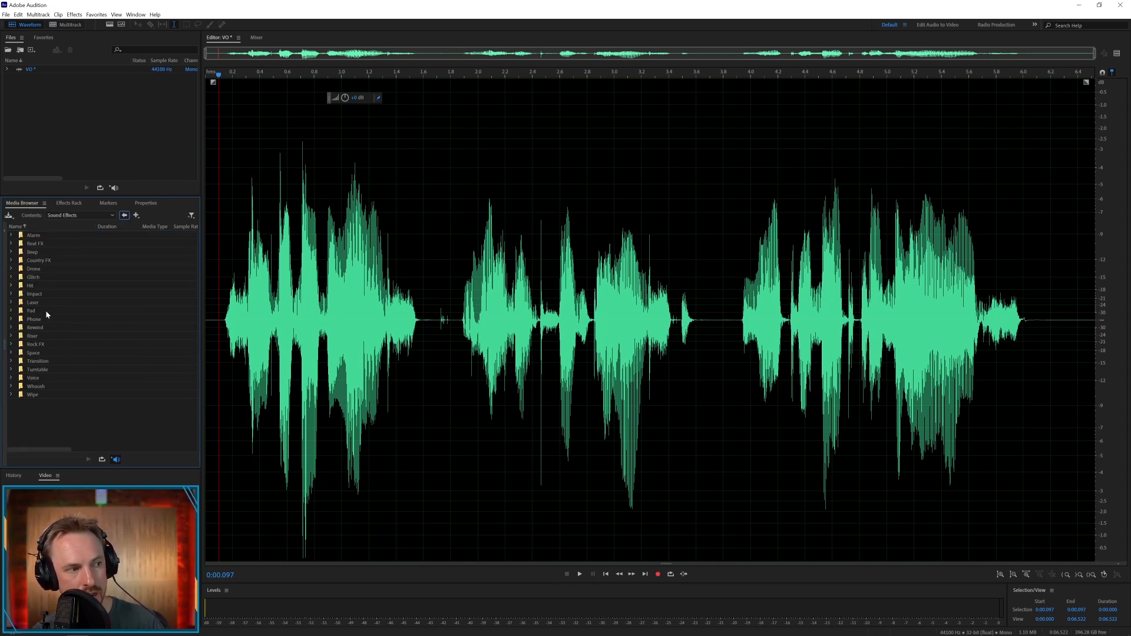
double_click(50, 311)
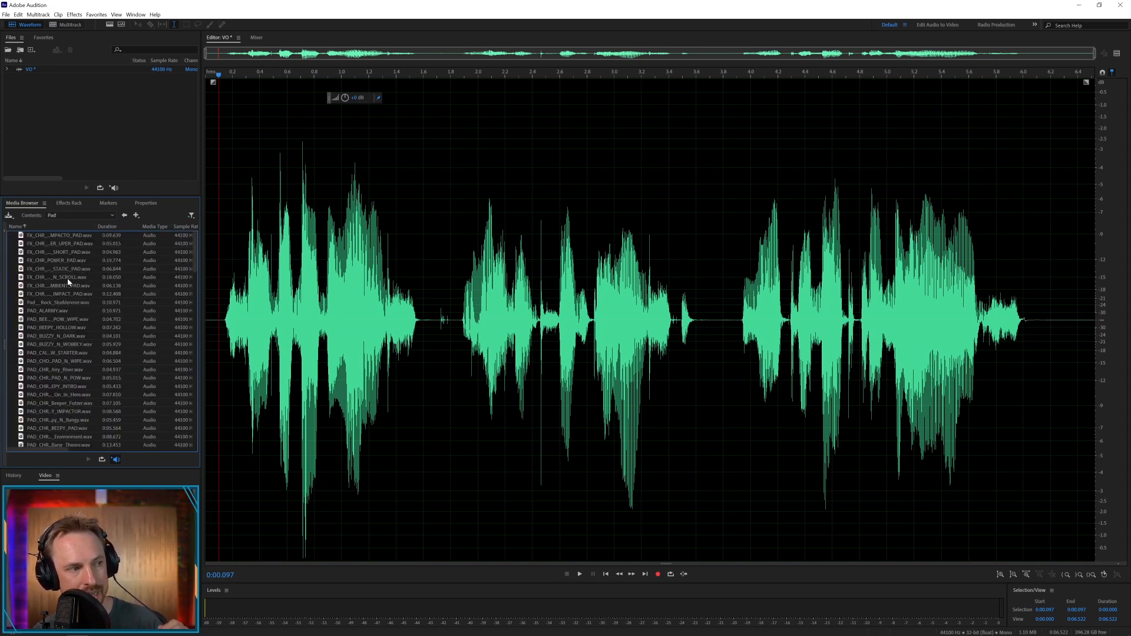
click(62, 278)
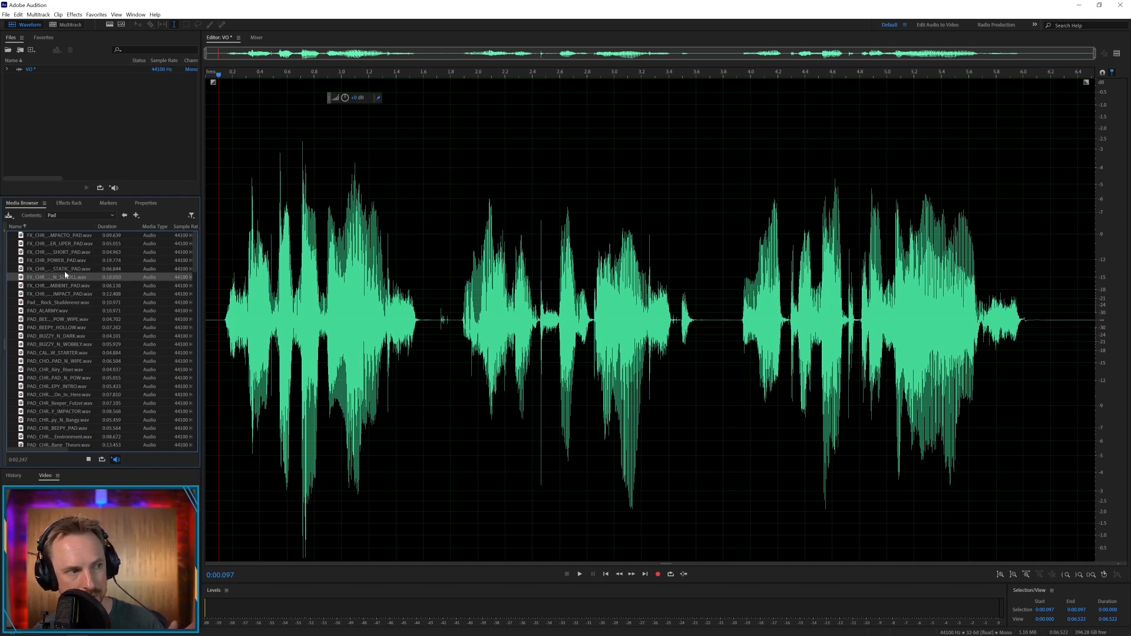
click(67, 262)
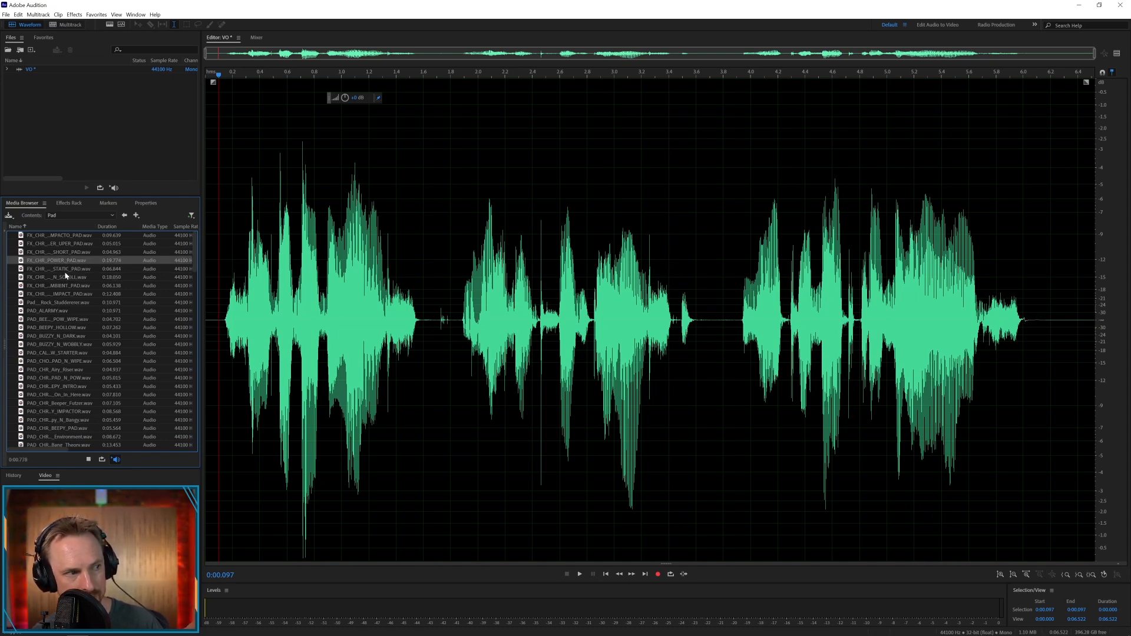
click(61, 328)
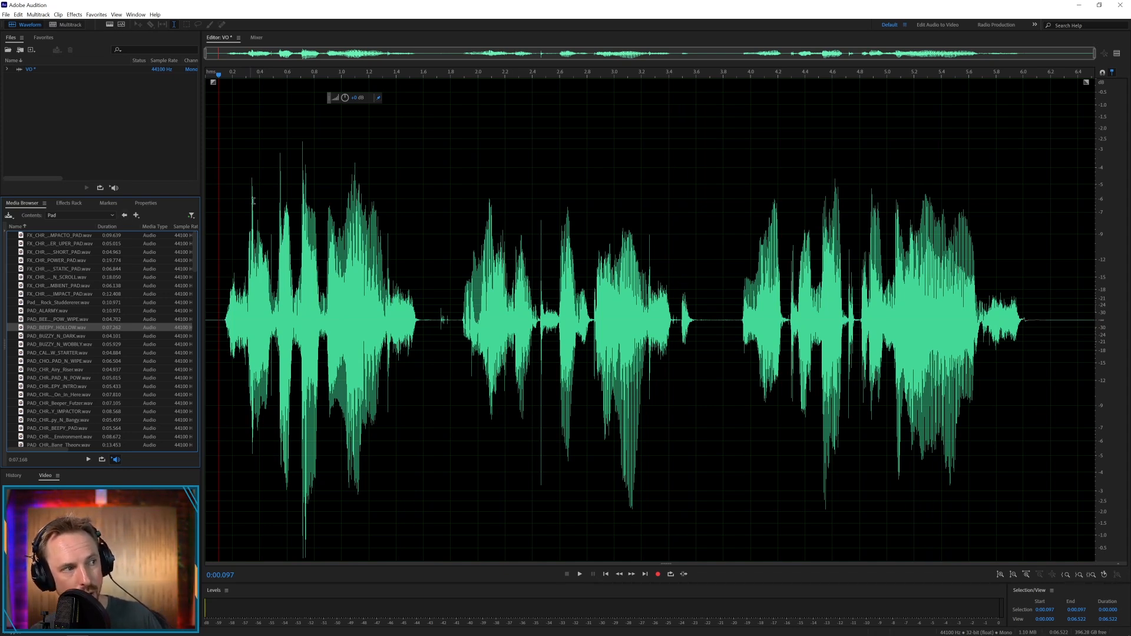
Create a new multitrack session named "1 Min" with the template set to None
click(70, 25)
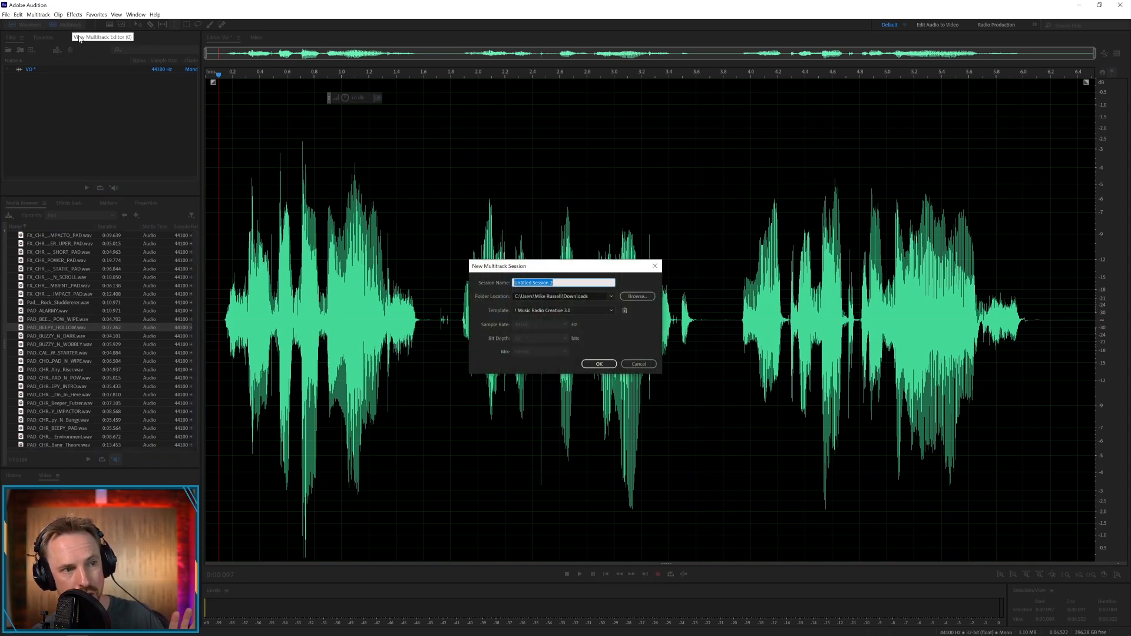
click(536, 311)
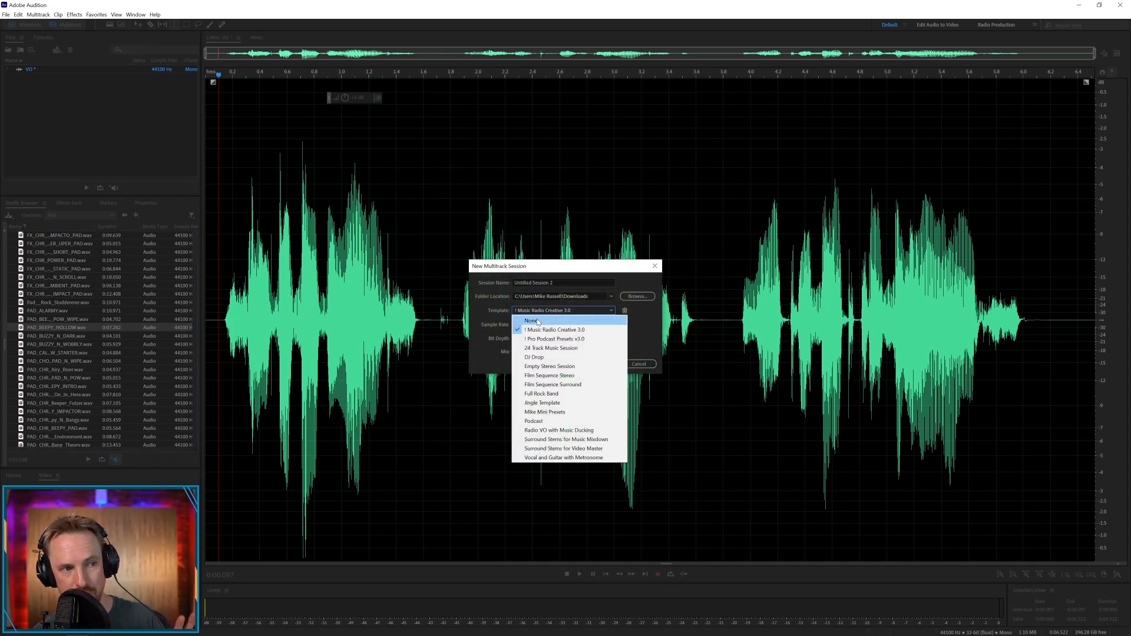
click(538, 321)
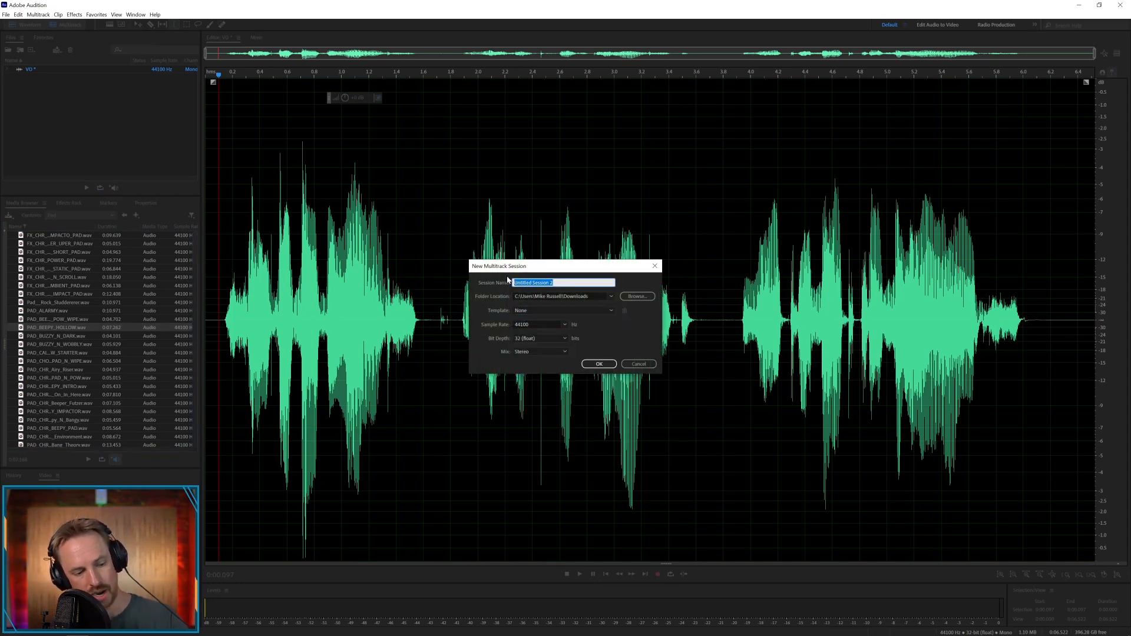
text(1 Min)
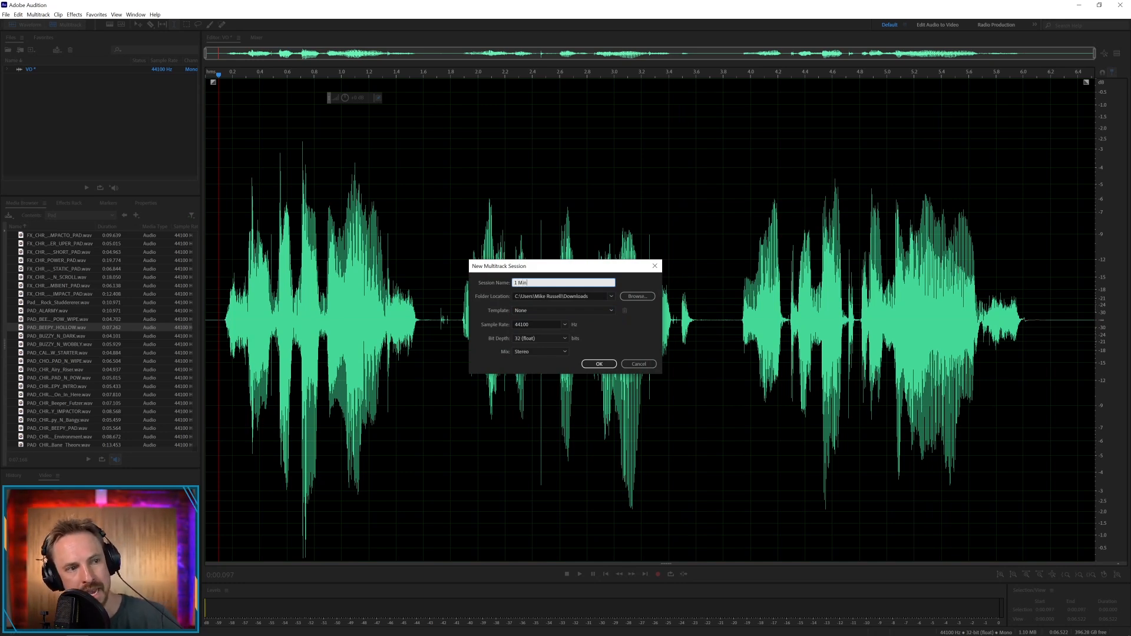
click(606, 362)
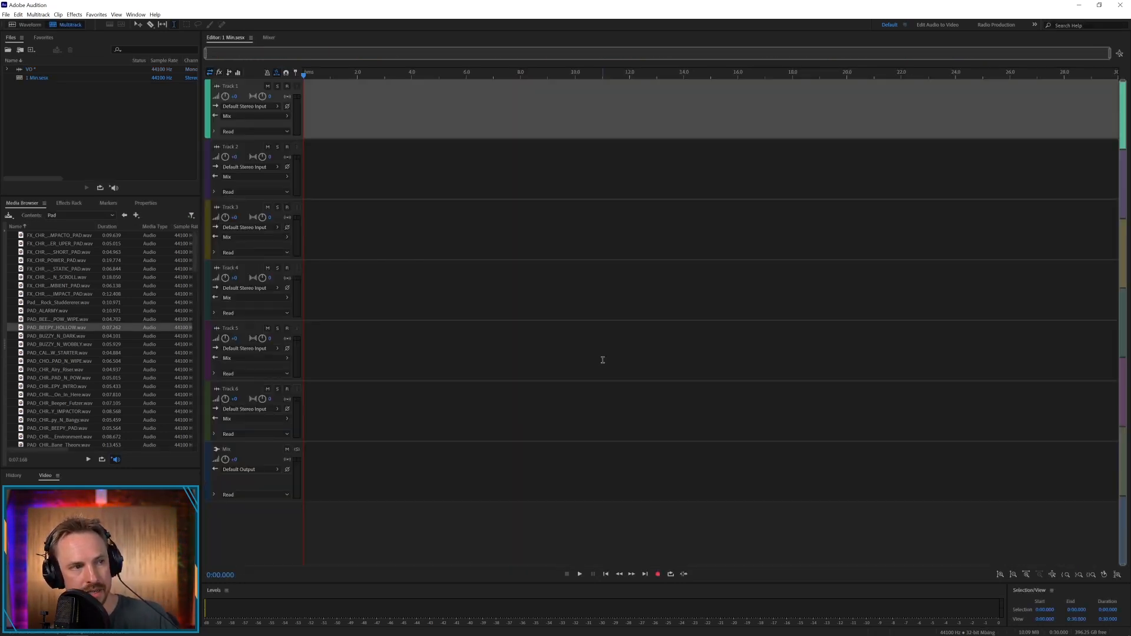
Place PAD_BEEPY_HOLLOW.wav near the start of Track 3 and the VO file on Track 1 at about 0.6 s
click(26, 71)
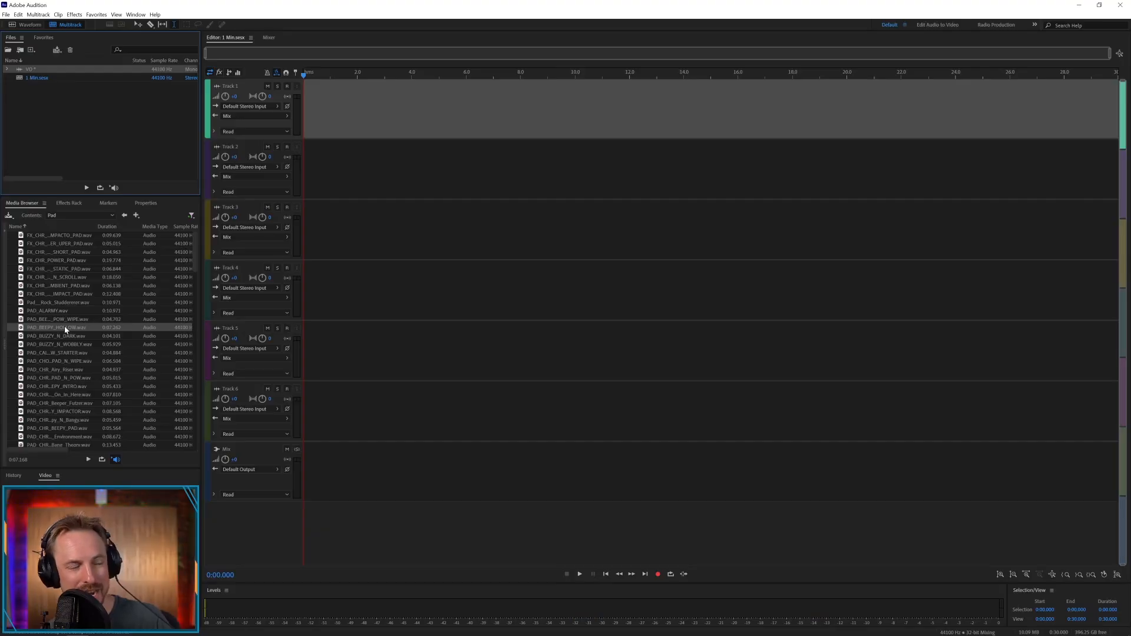
click(65, 327)
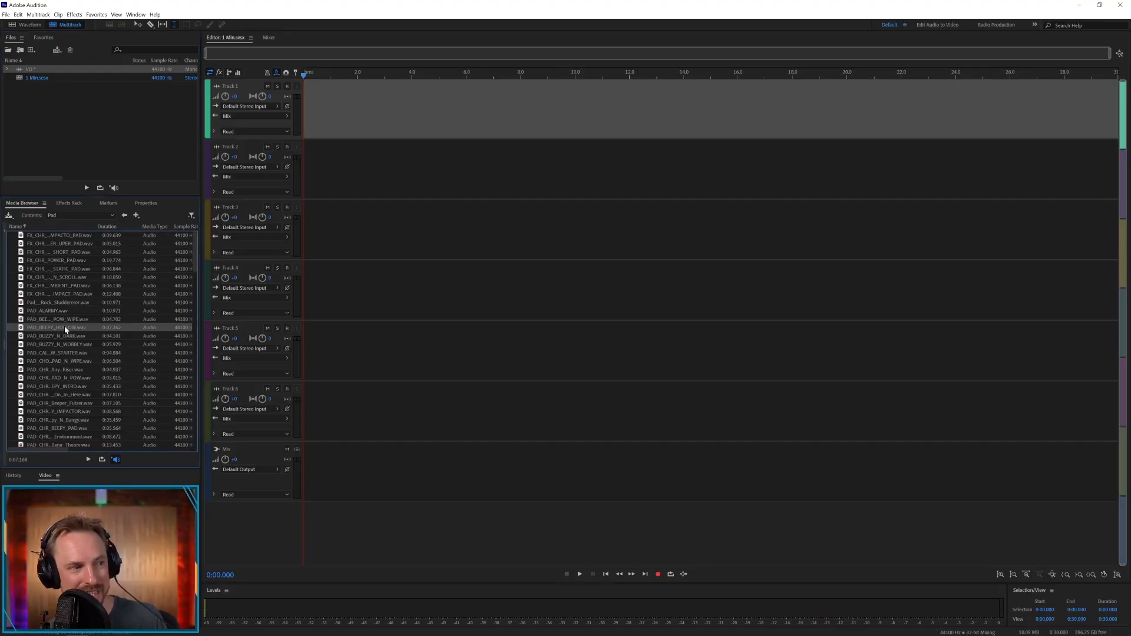
drag(65, 327, 309, 255)
drag(40, 69, 320, 114)
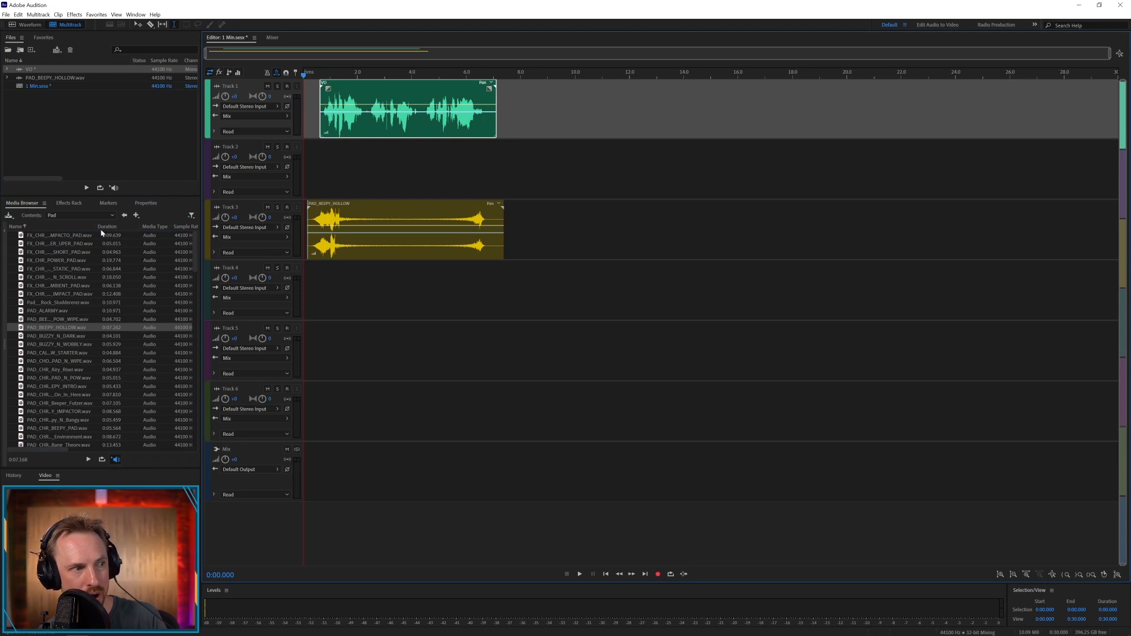
Add FX_AC_TECHY_TIME.wav from the Beep folder to Track 4 at about 3.7 s and FX_AC_RIGHT_LEFT_STUDDER.wav to Track 5 at about 1.9 s
click(124, 215)
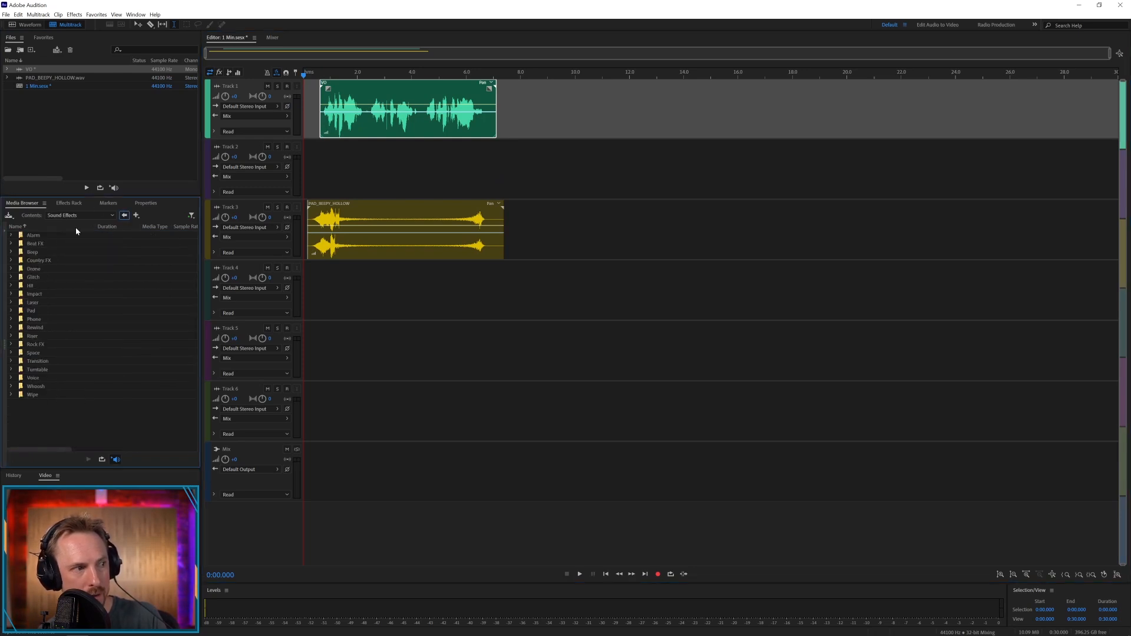
double_click(30, 252)
drag(56, 277, 410, 295)
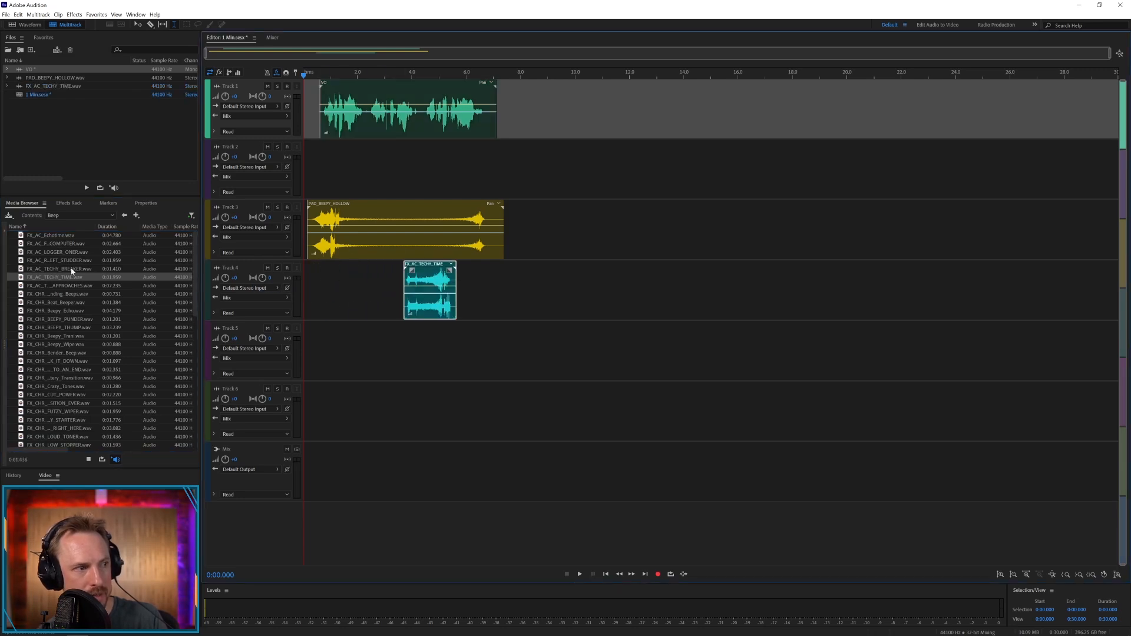
drag(70, 261, 360, 357)
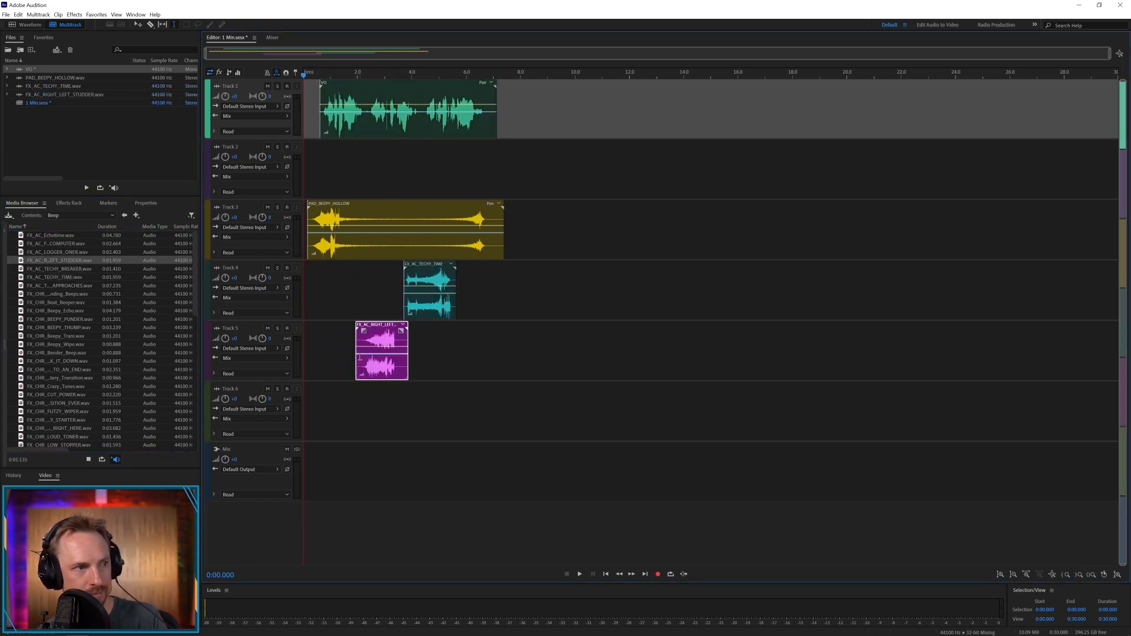
Split the VO clip on Track 1 into three phrases at the pauses near 2.3 s and 4.3 s
click(373, 126)
drag(366, 123, 370, 123)
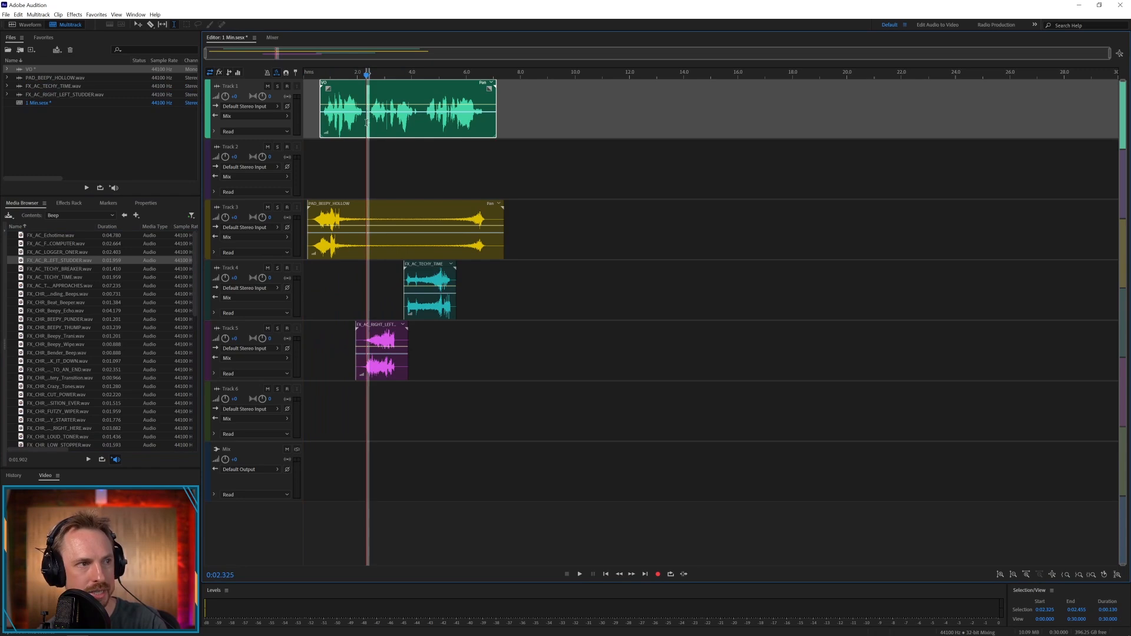
key(ctrl+k)
click(420, 123)
key(ctrl+k)
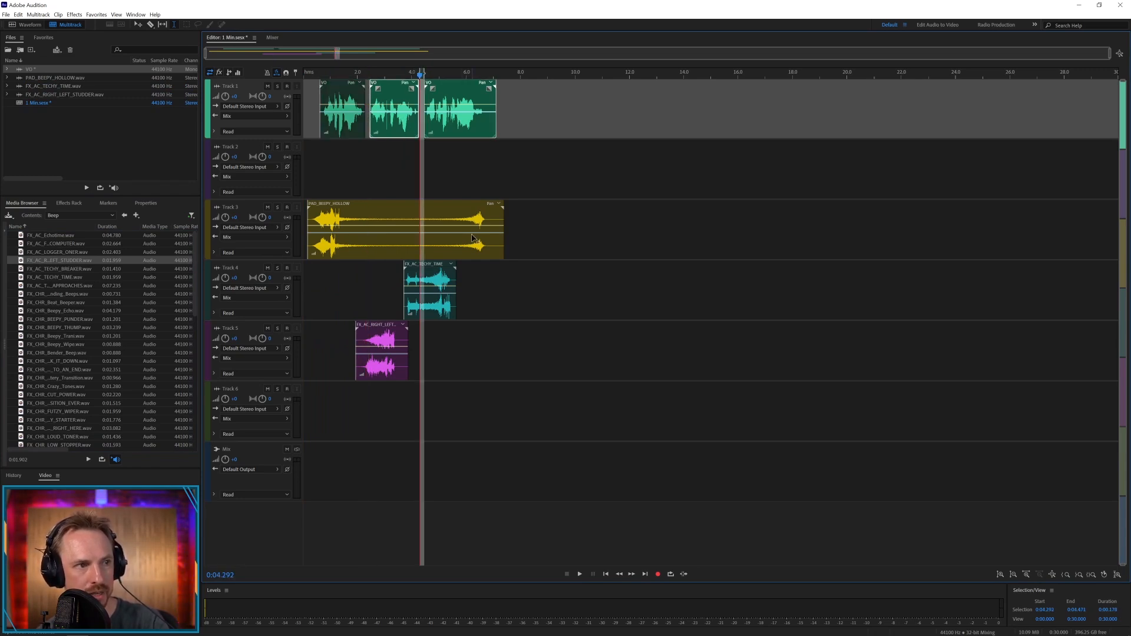
Move the pad and both effect clips down one track each, onto Tracks 4, 5 and 6, with the pad starting at zero
click(465, 224)
key(shift+Home)
drag(399, 206, 396, 292)
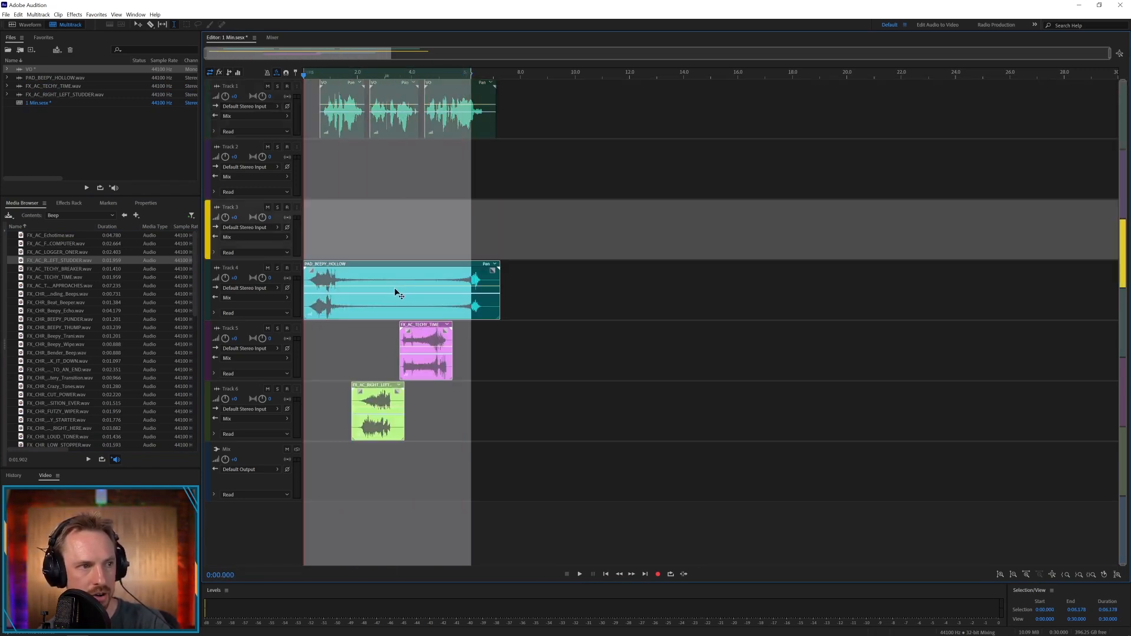
Stagger the three VO phrases across Tracks 1, 2 and 3, starting at about 0.9 s, 2.4 s and 4 s
click(400, 153)
drag(388, 88, 375, 148)
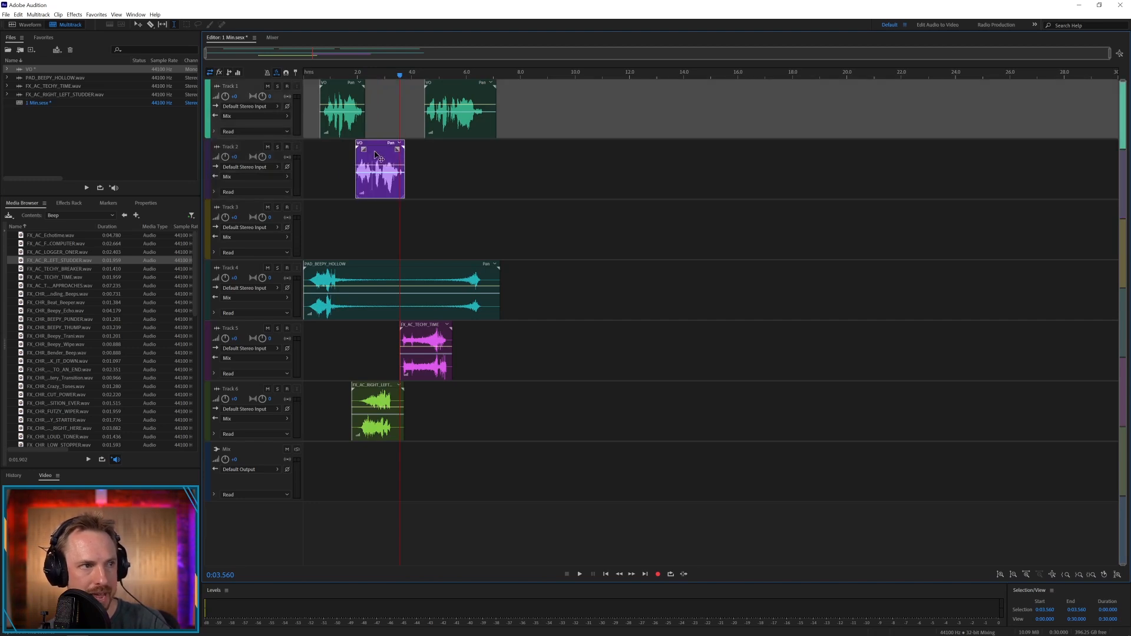
drag(439, 88, 427, 208)
drag(396, 151, 410, 151)
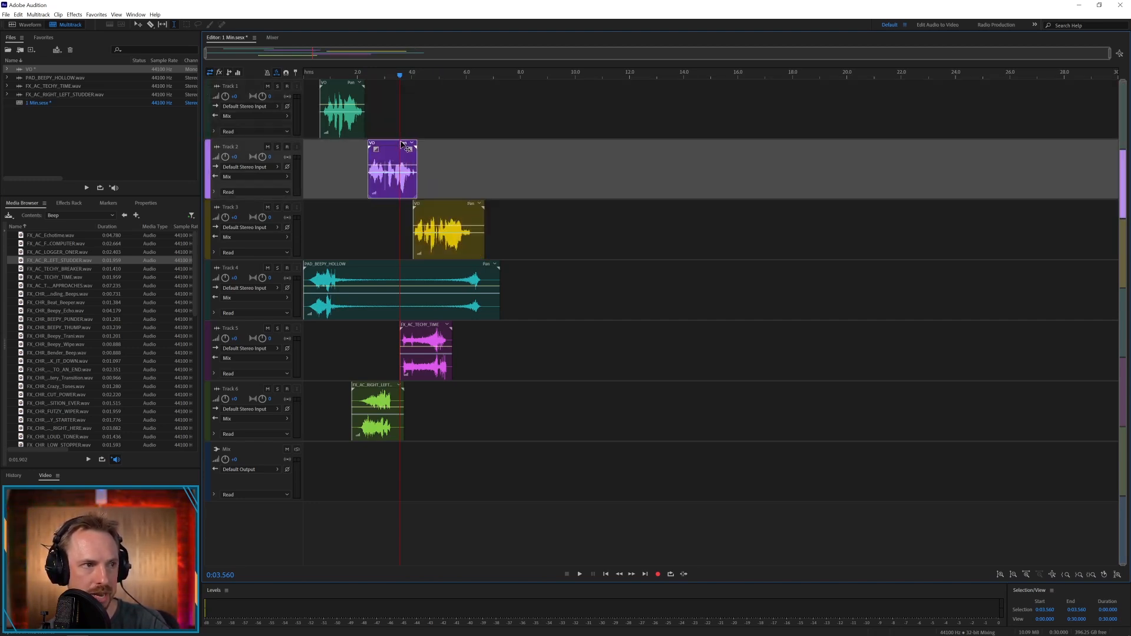
drag(339, 87, 354, 83)
Trim the effect clips on Tracks 5 and 6 to their tails, placed at about 3.7 s and 2.1 s
click(383, 350)
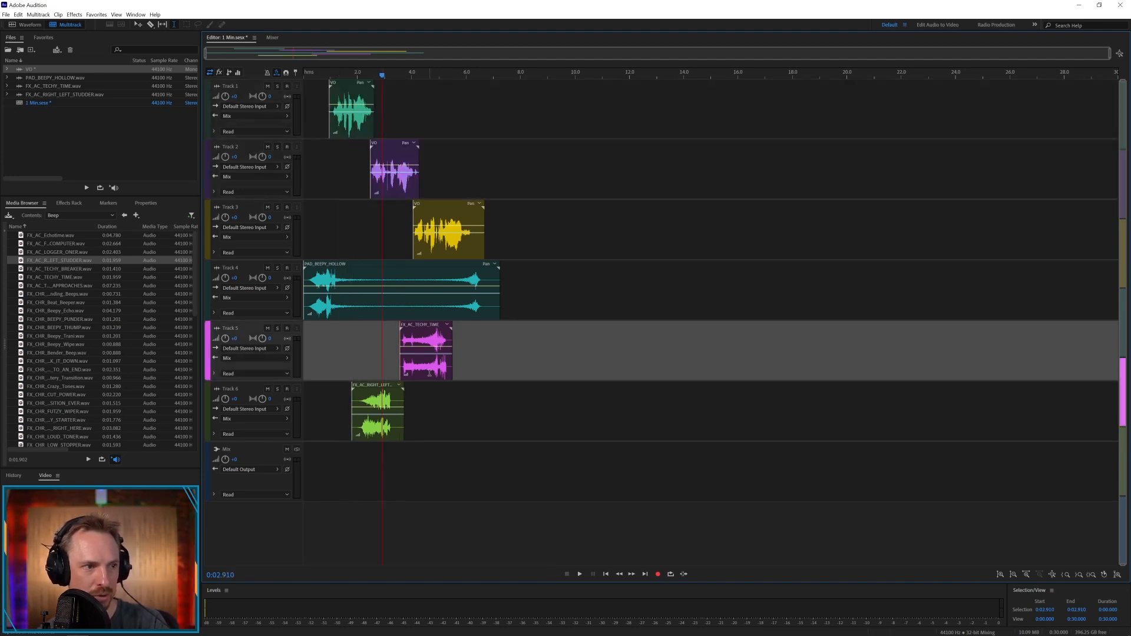
drag(429, 374, 366, 390)
key(Delete)
click(377, 391)
key(Delete)
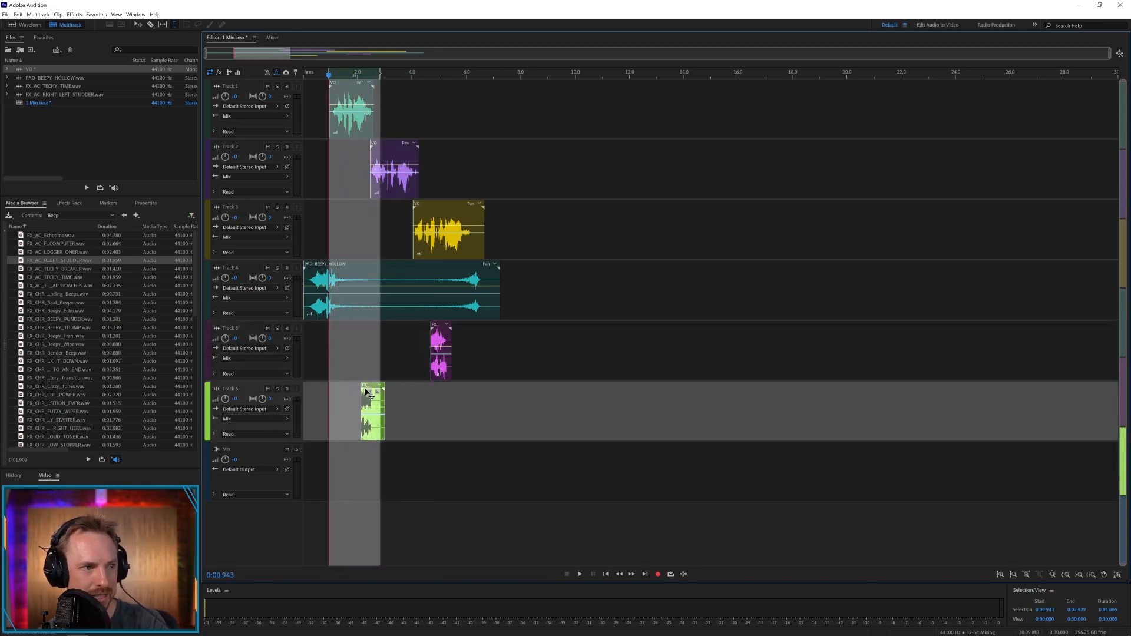
drag(438, 328, 411, 328)
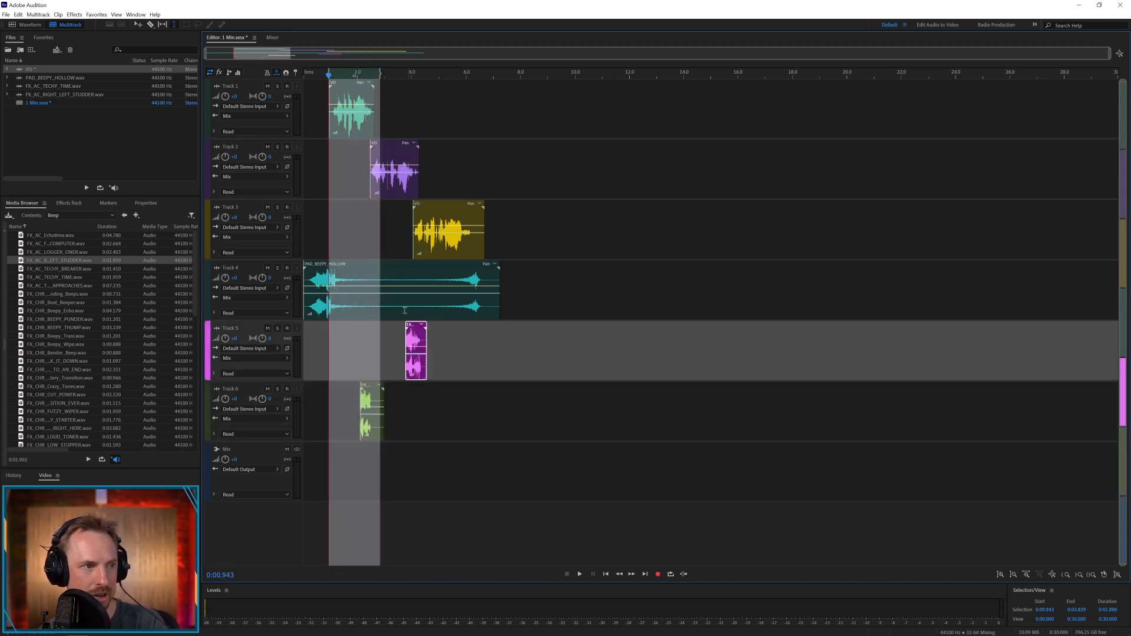
Add an Echo effect to the first slot of Track 3's track effects
click(383, 252)
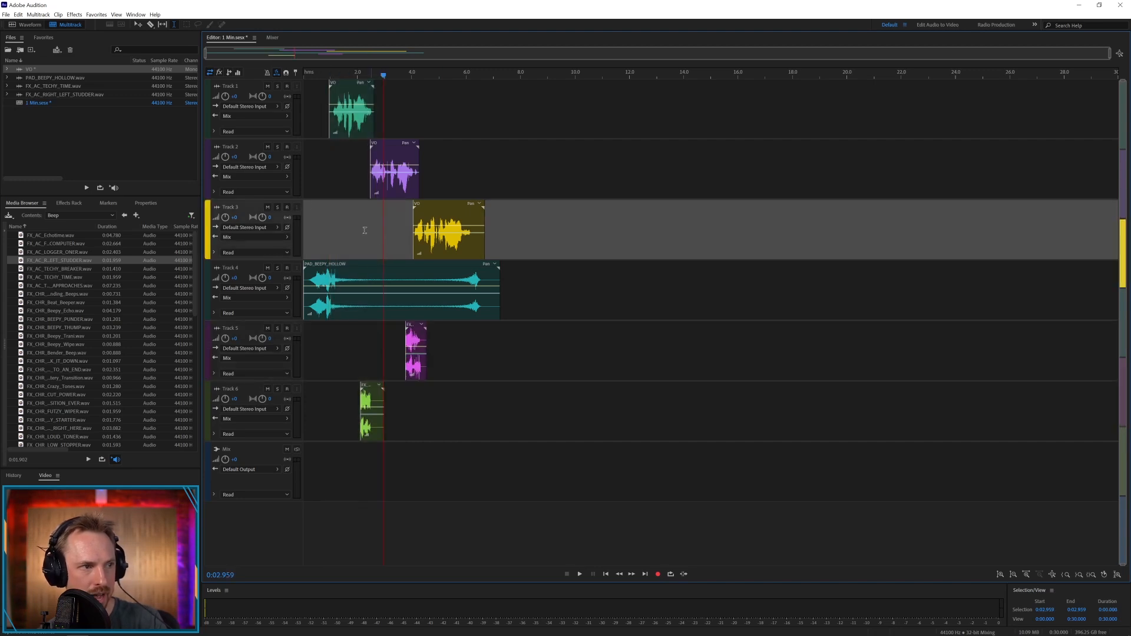
click(71, 204)
click(328, 230)
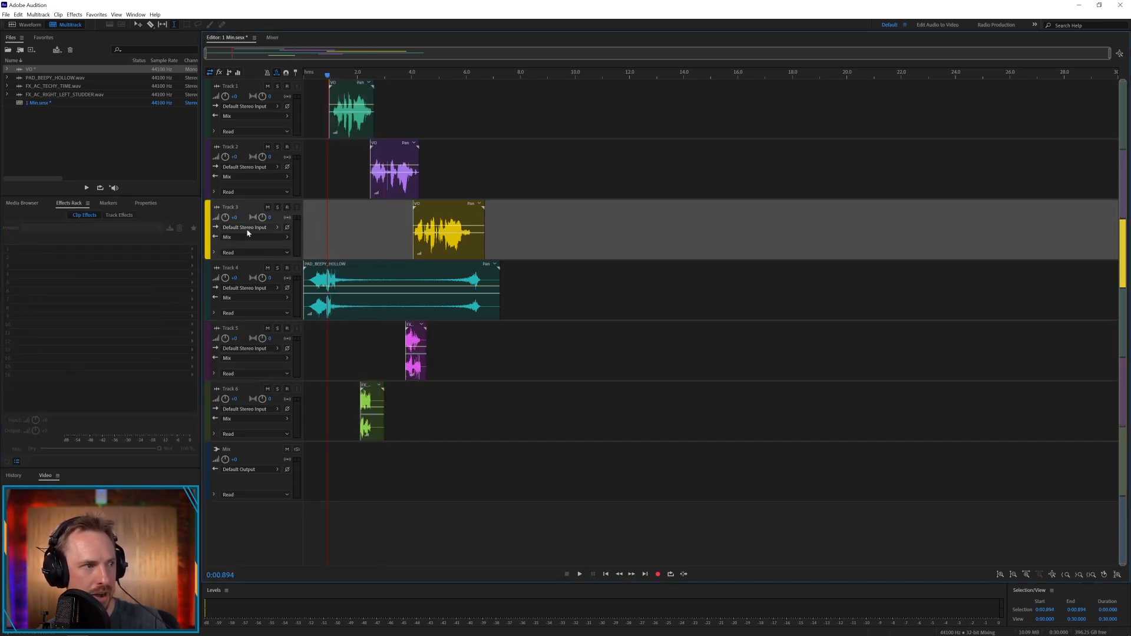
click(119, 215)
click(193, 251)
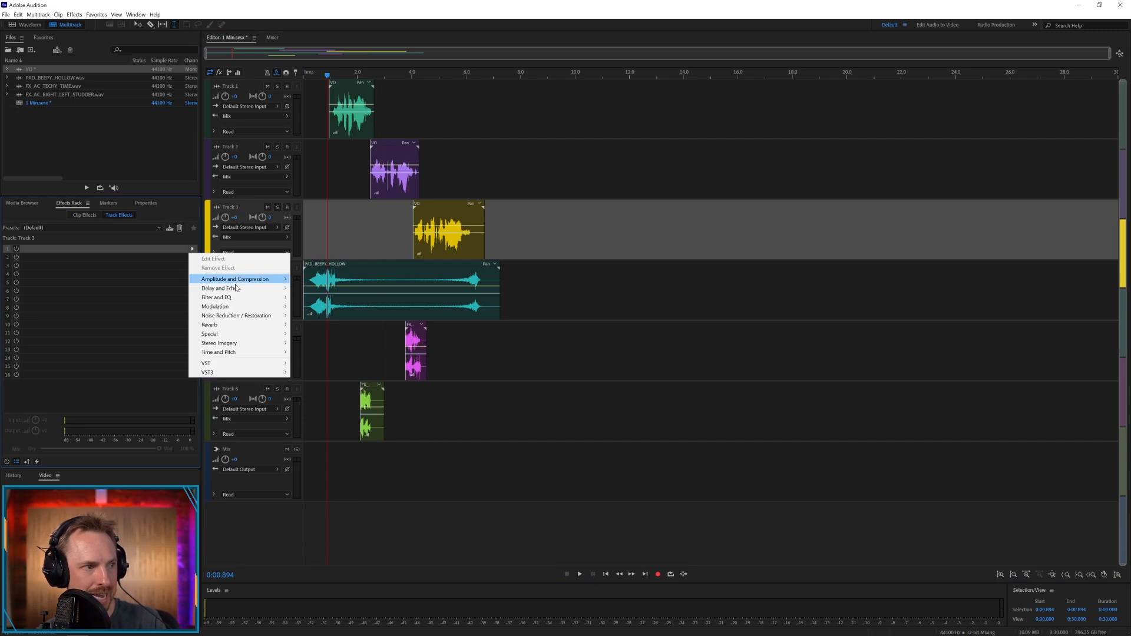
mouse_move(247, 288)
click(340, 305)
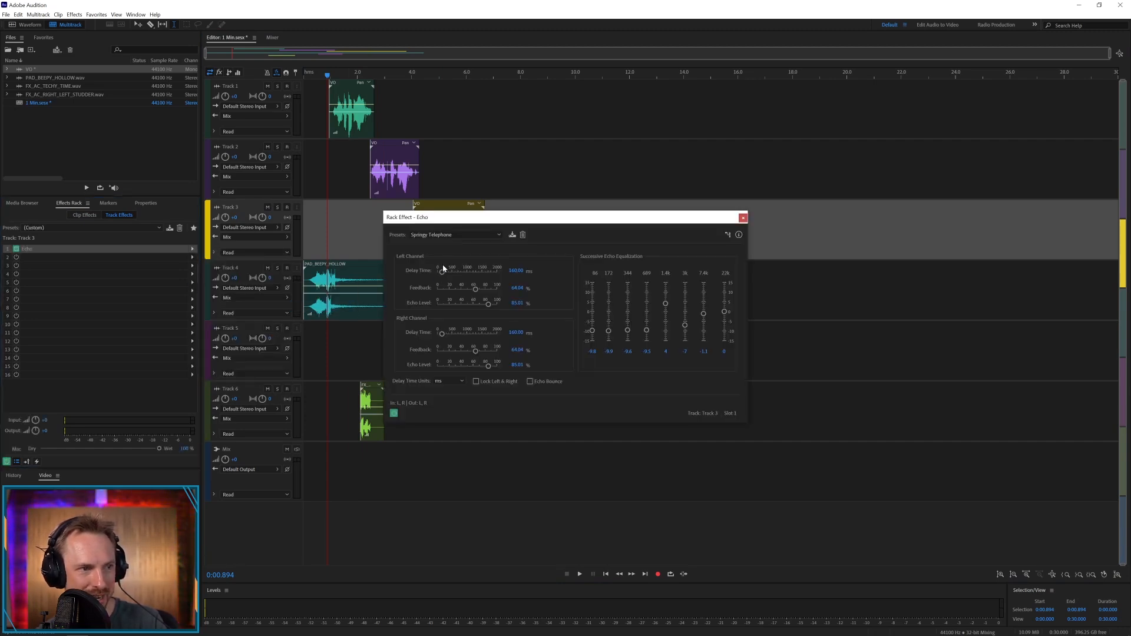
Switch the Echo effect on Track 3 to the (Default) preset
click(498, 235)
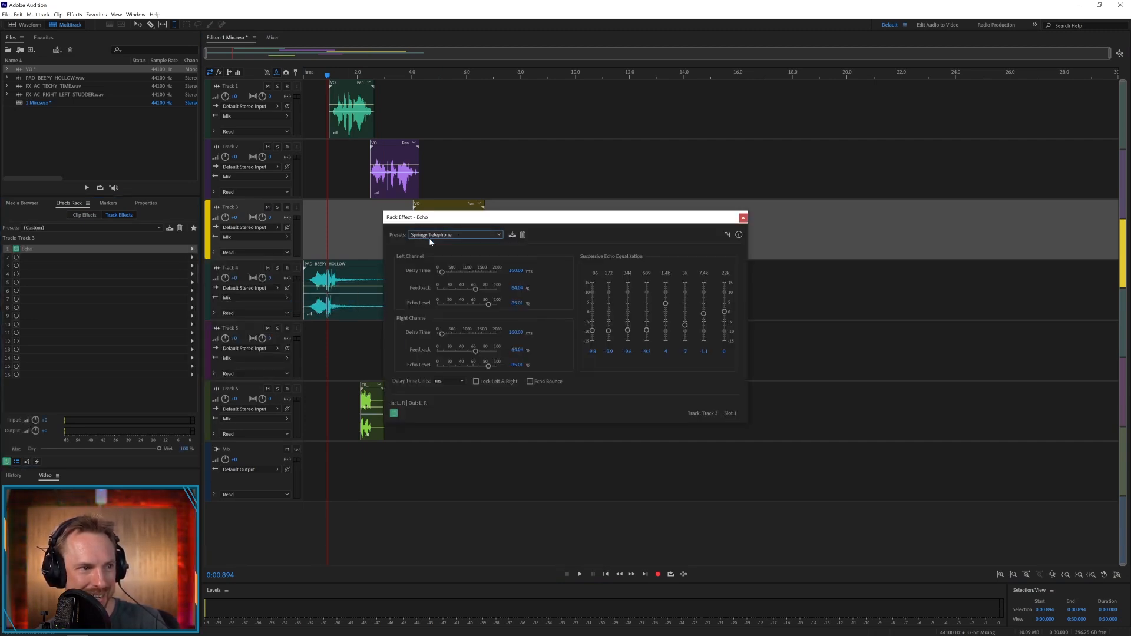
click(433, 236)
click(433, 236)
click(435, 245)
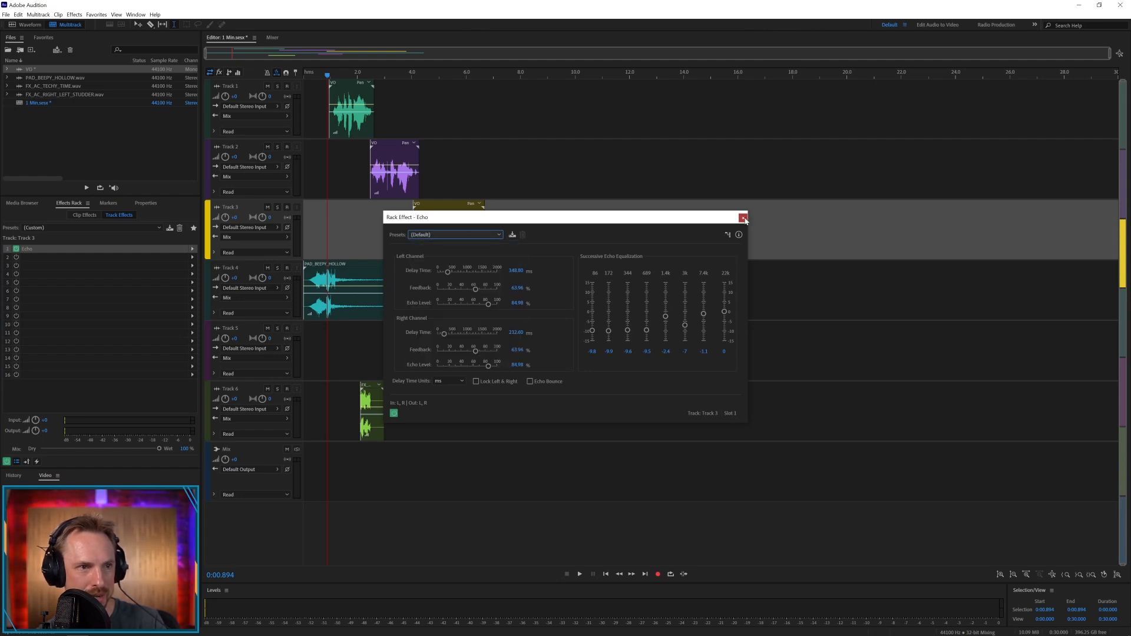
Close the Echo settings and add a Chorus effect to the first slot of Track 2's track effects
click(744, 219)
click(305, 179)
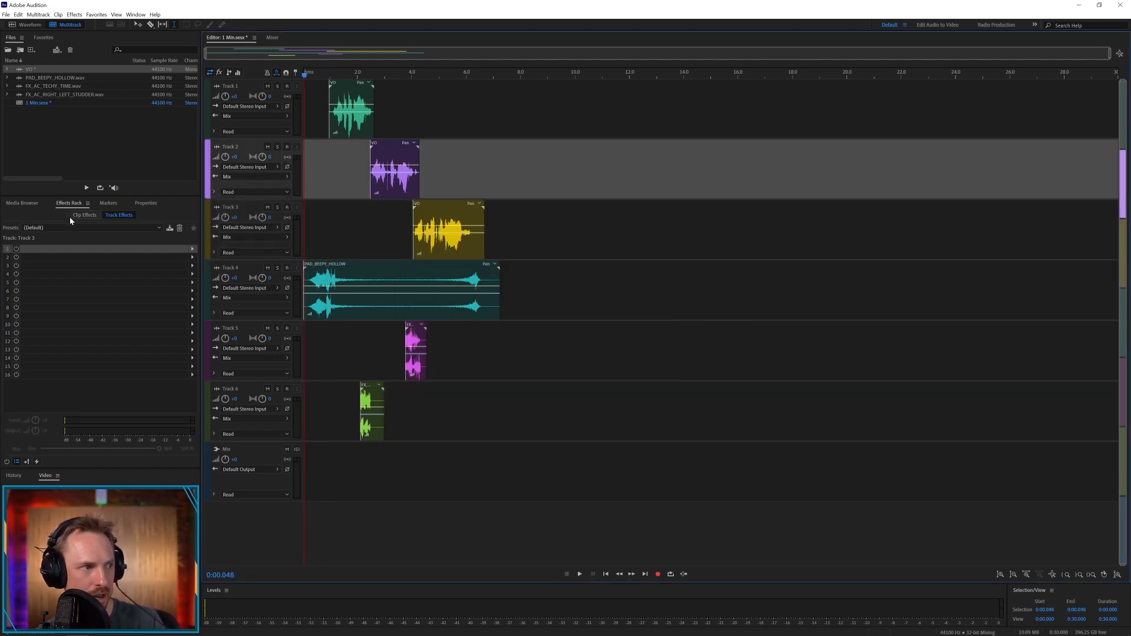
click(192, 248)
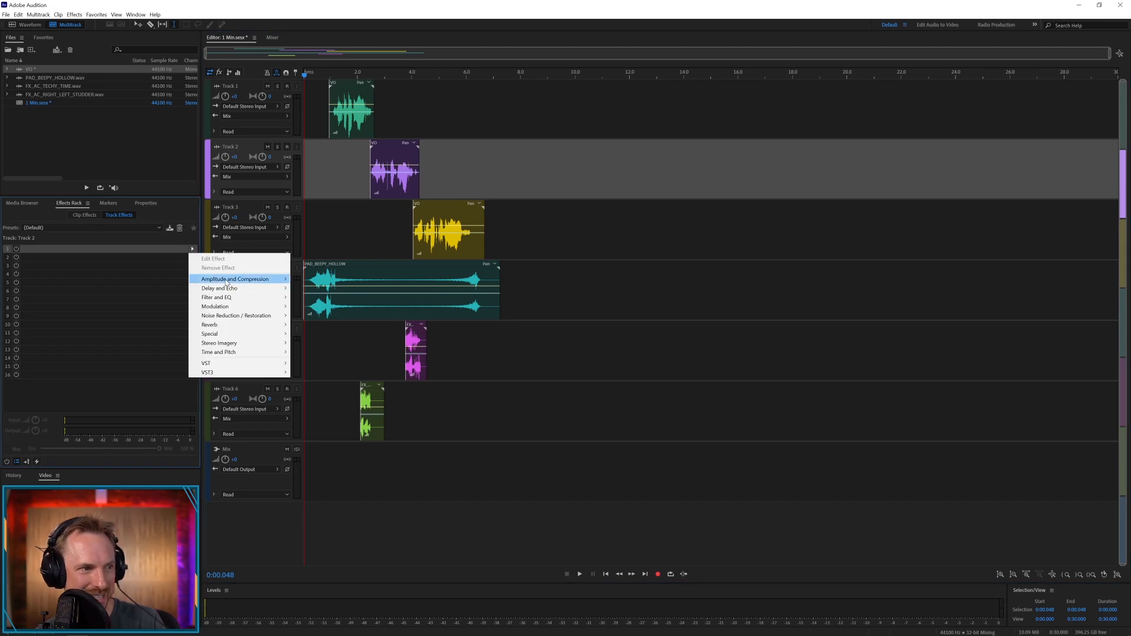
mouse_move(262, 307)
click(312, 307)
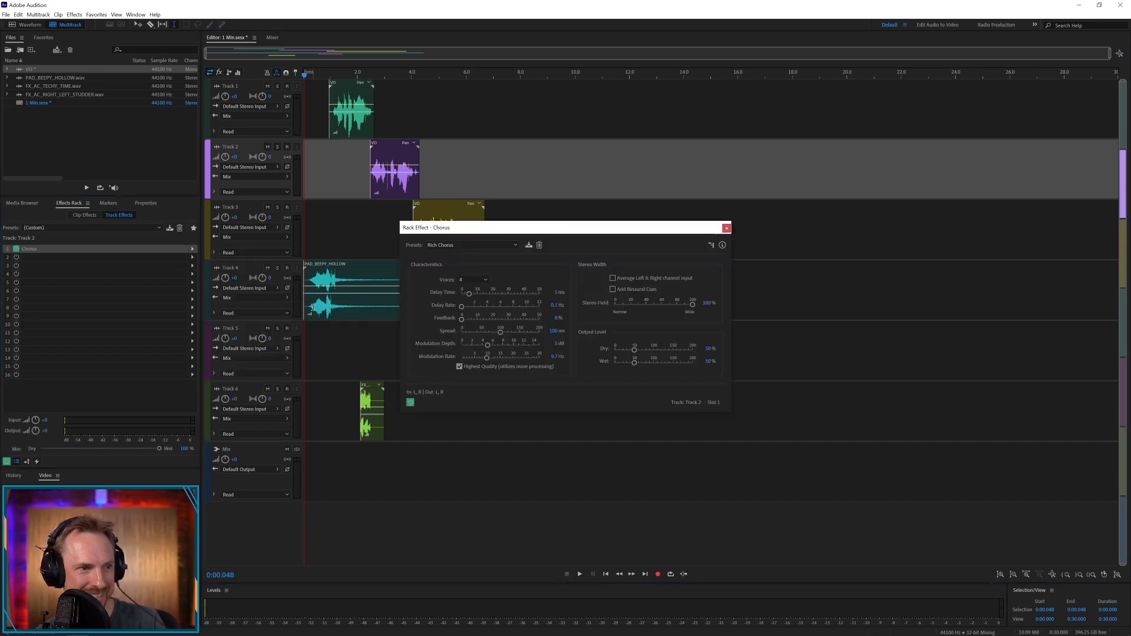
Switch the Chorus effect on Track 2 to the Acoustic Duet preset and close its settings
click(448, 245)
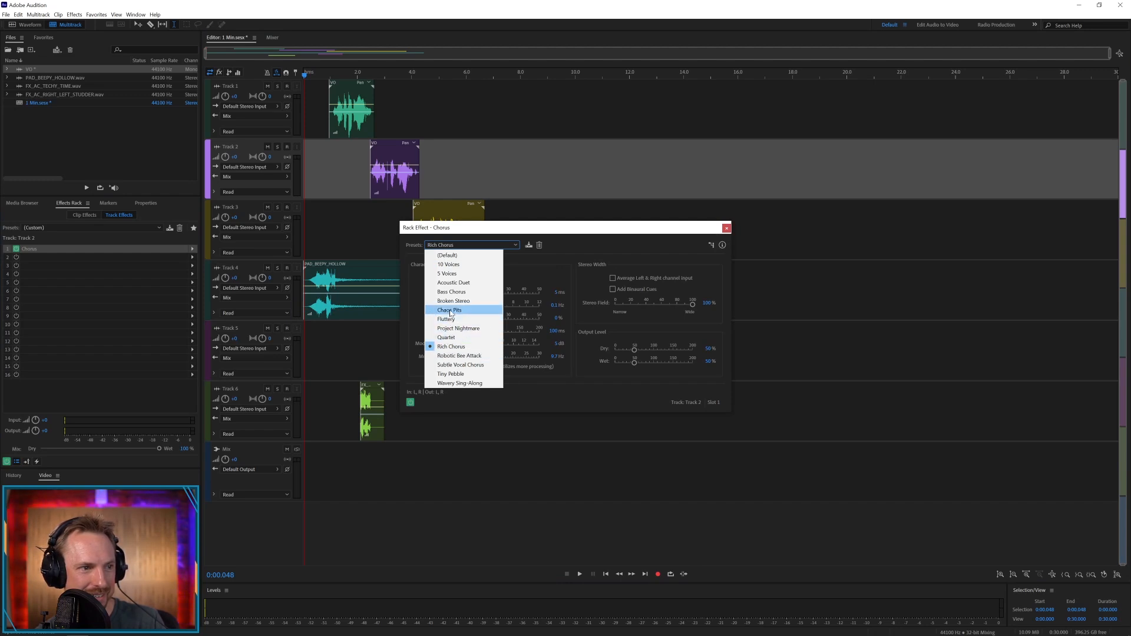
click(452, 282)
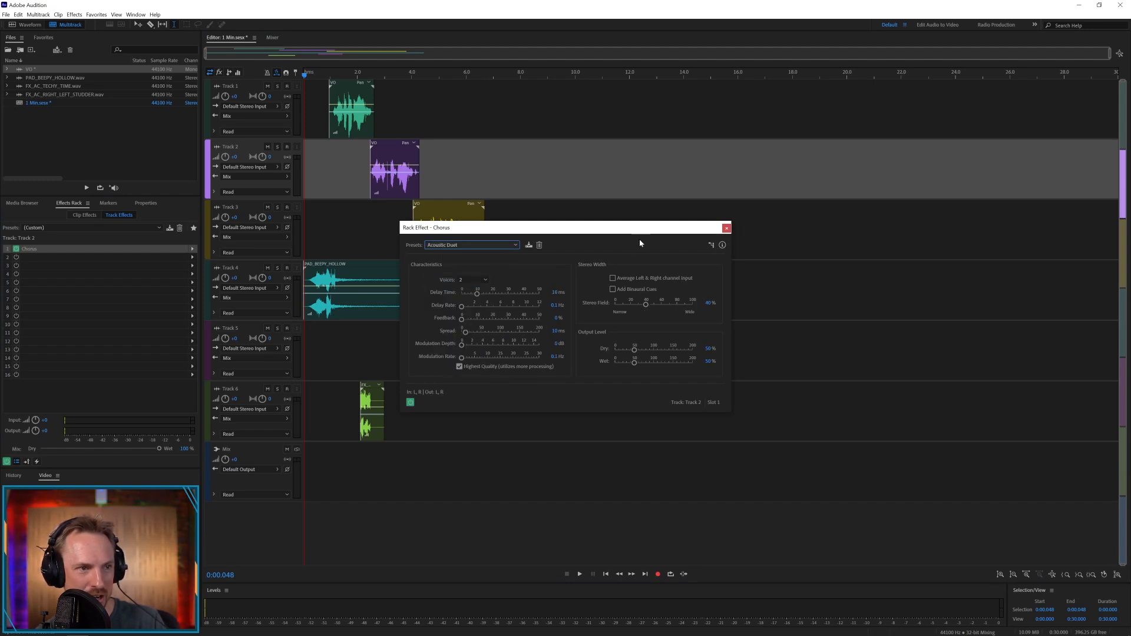
click(726, 227)
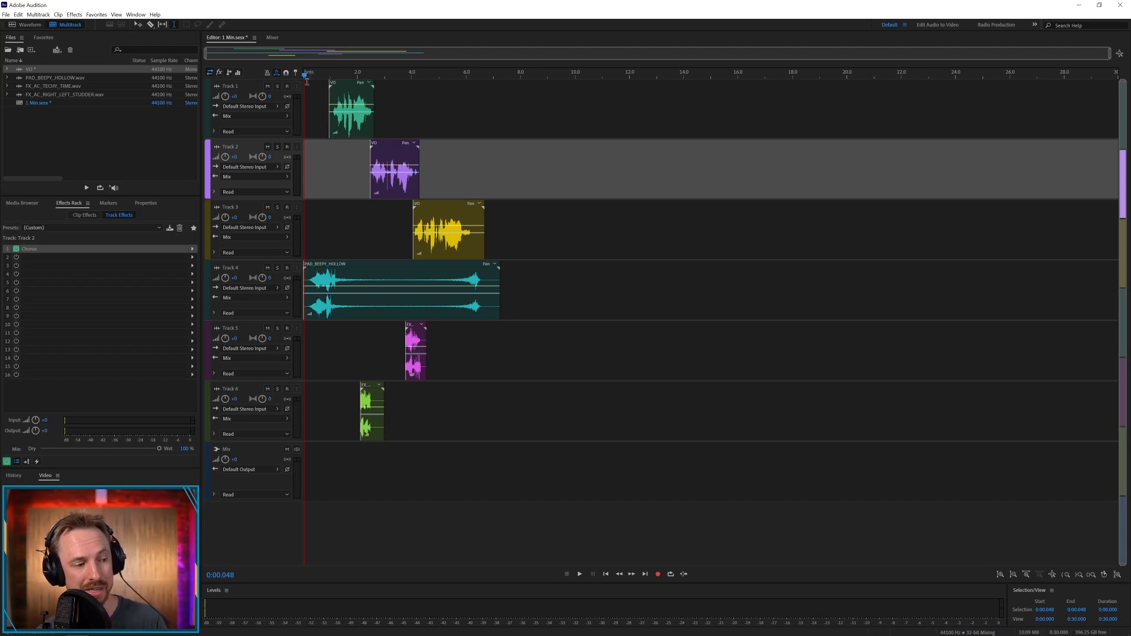
Play the multitrack session from the start to hear the layered voice-over with its effects
key(space)
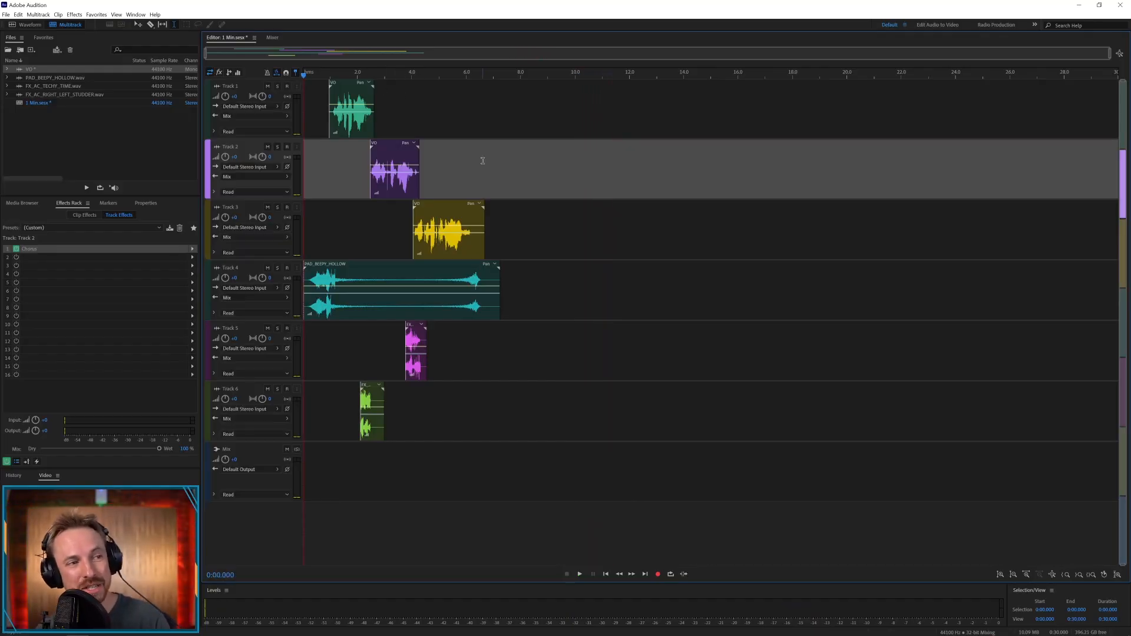
key(space)
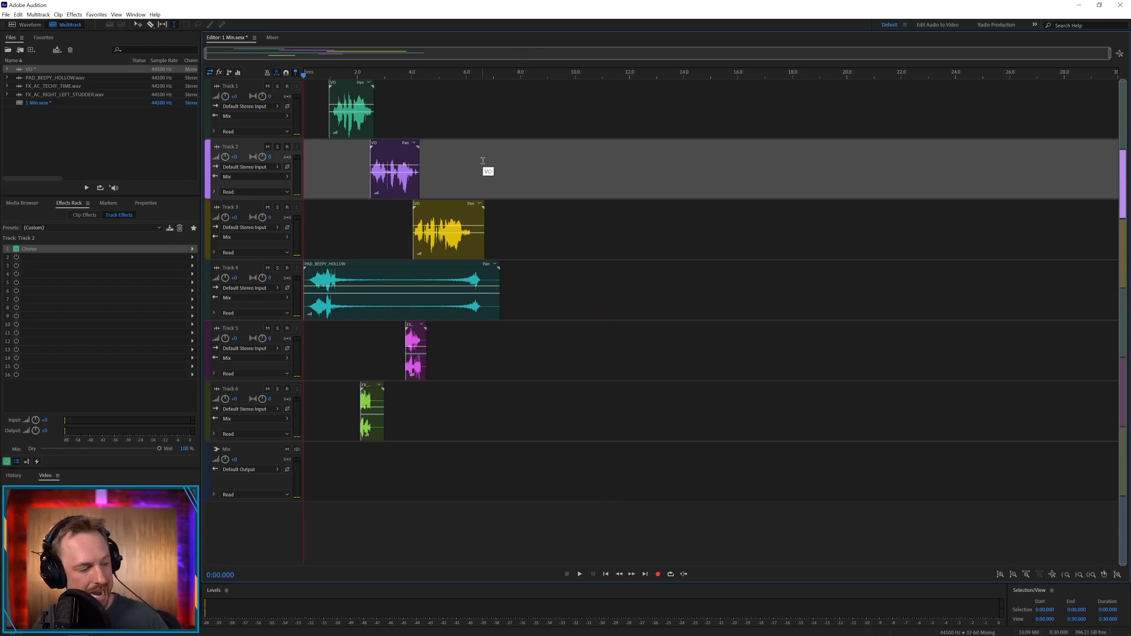